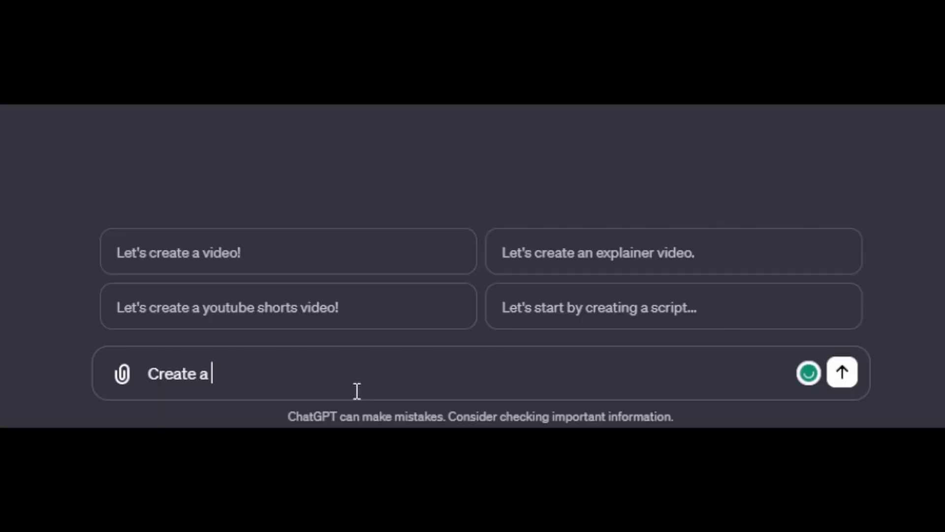
Finish the draft camera-technology video prompt, which is then abandoned for a new chat
{"action": "type", "text": "helped the camera technology of today"}
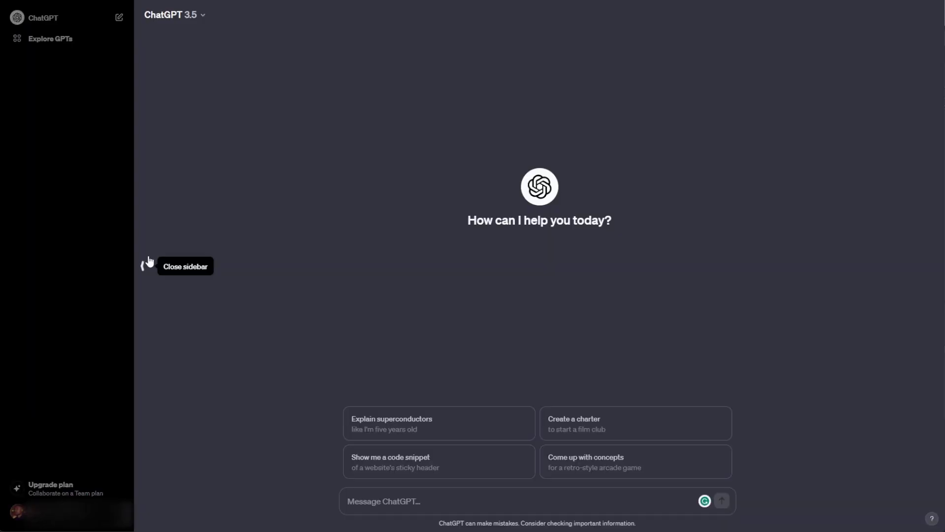
Browse Explore GPTs and search public GPTs for 'video ai by invid'
{"action": "left_click", "coordinate": [58, 41]}
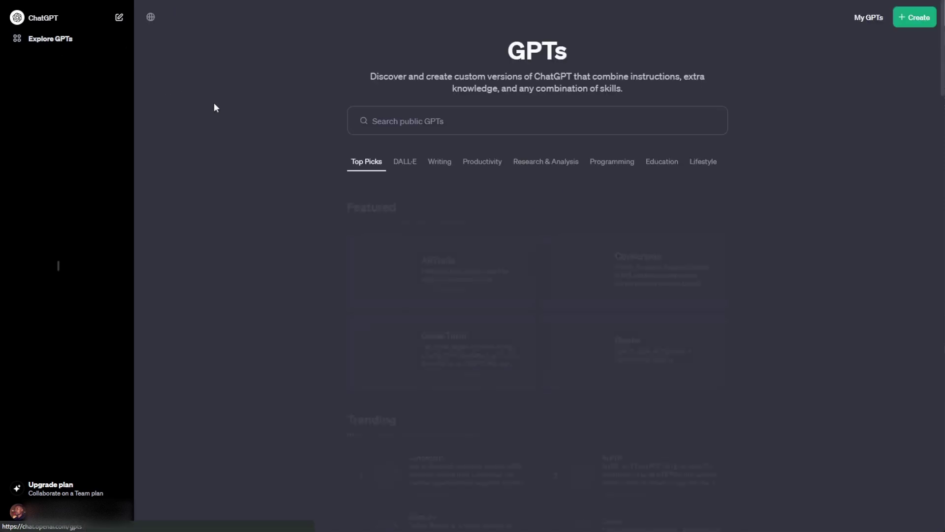
{"action": "middle_click", "coordinate": [806, 225]}
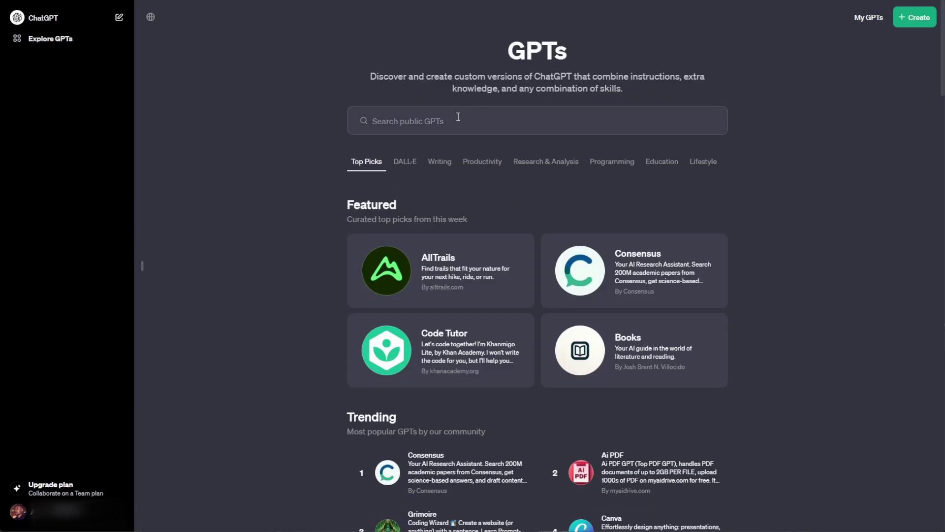
{"action": "left_click", "coordinate": [451, 121]}
{"action": "type", "text": "vide"}
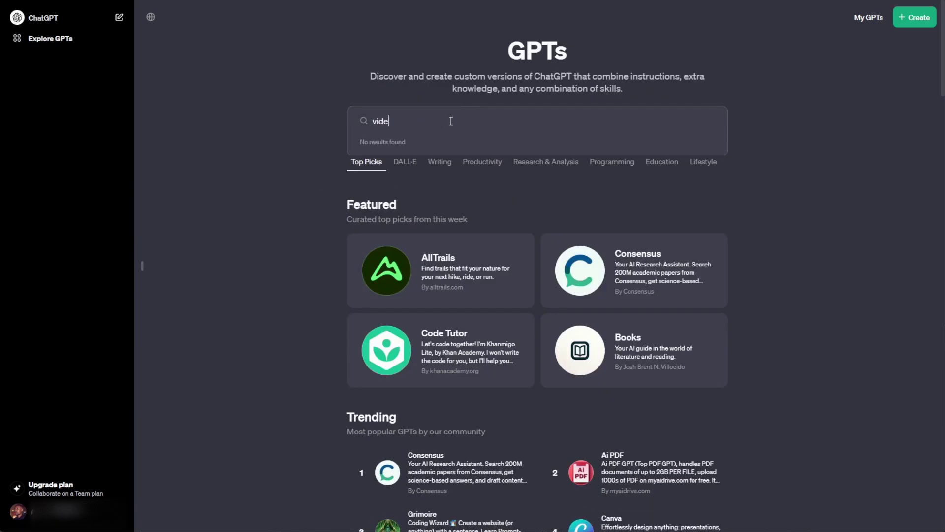
{"action": "type", "text": "o ai "}
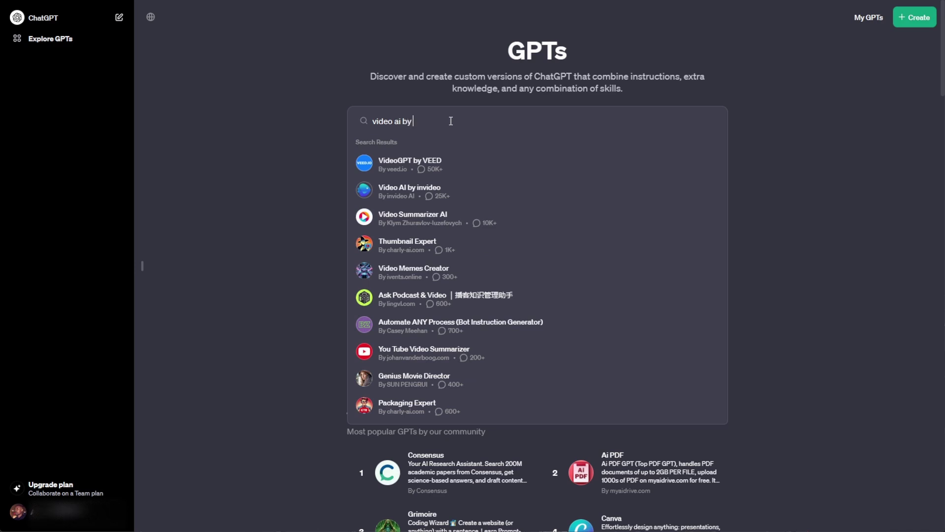
{"action": "type", "text": "by invideo"}
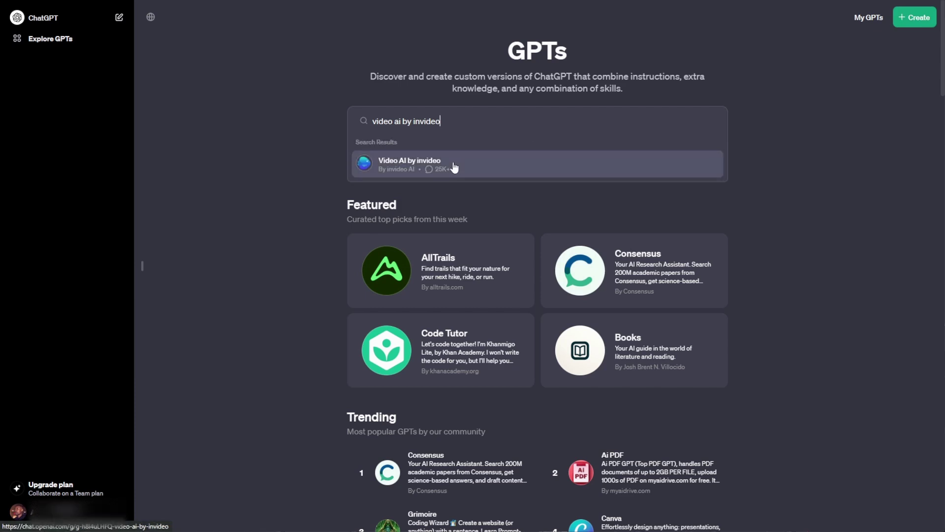
Open the Video AI by invideo GPT and draft a space-travel YouTube short prompt
{"action": "left_click", "coordinate": [451, 168]}
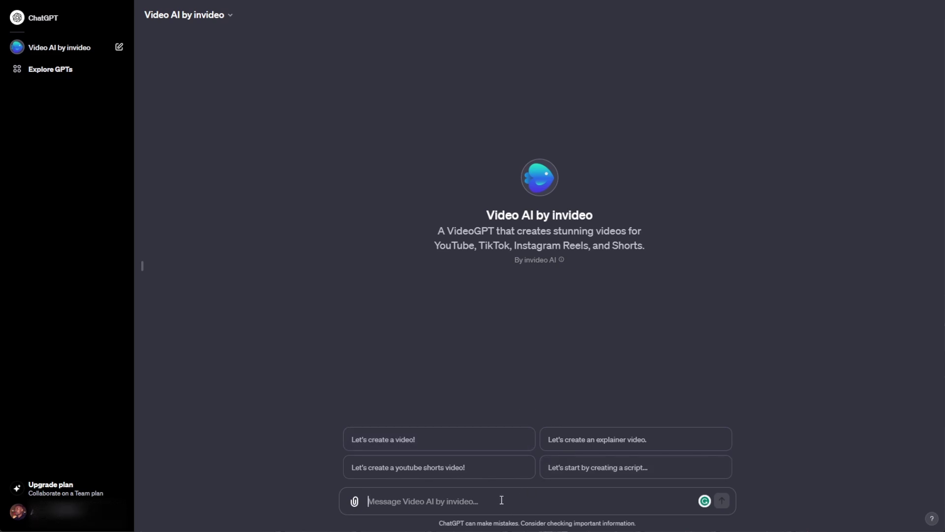
{"action": "type", "text": "Create a vid"}
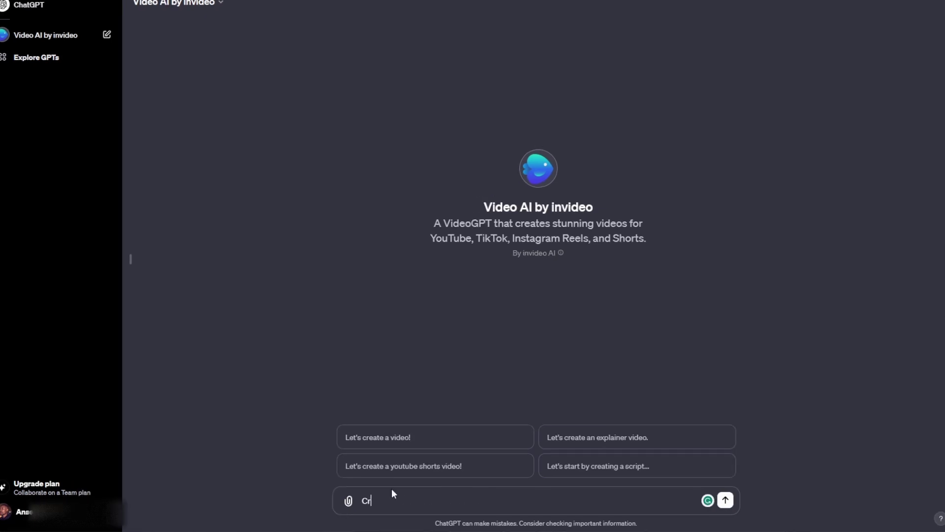
{"action": "type", "text": "reate a youtube short abo"}
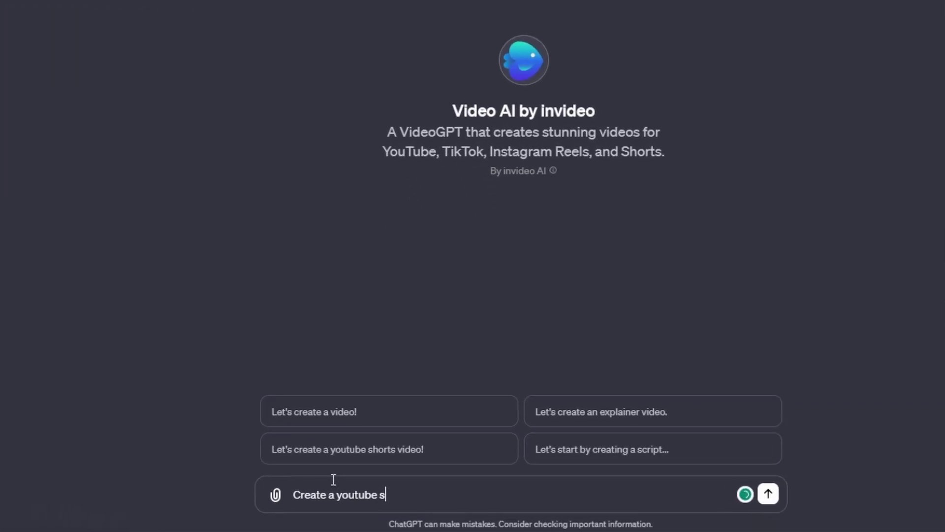
{"action": "type", "text": "ut how far we've come when it comes to"}
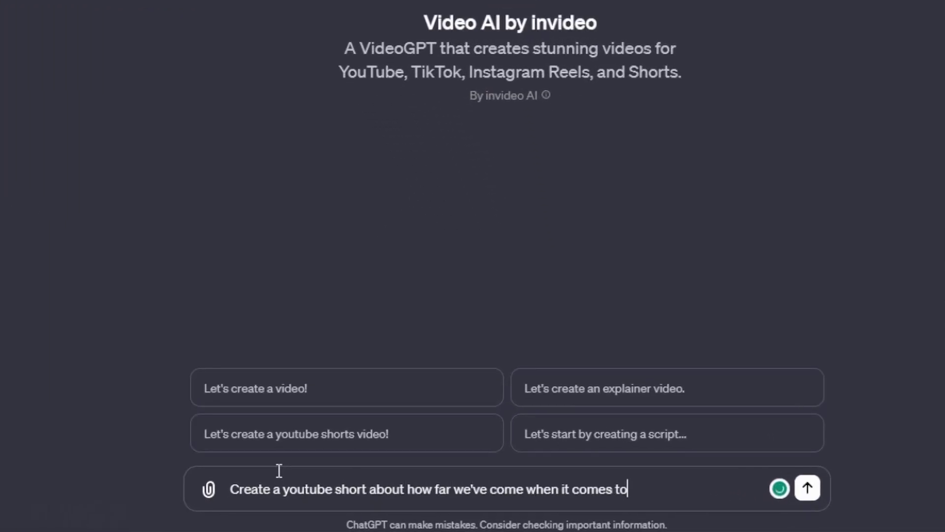
{"action": "type", "text": " space travel. Make it educative and use an authoritative British male voice over."}
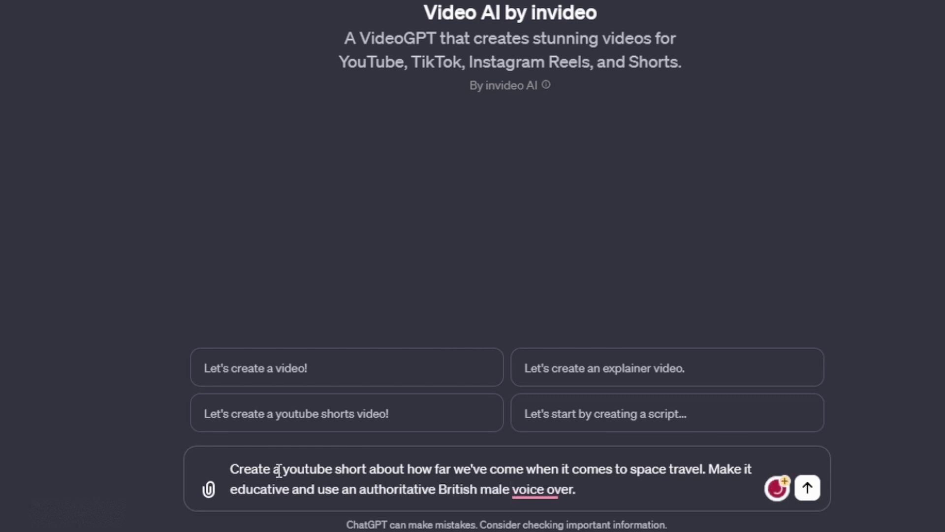
Accept the suggested spelling corrections, then cut the whole draft prompt away
{"action": "mouse_move", "coordinate": [565, 492]}
{"action": "left_click", "coordinate": [547, 397]}
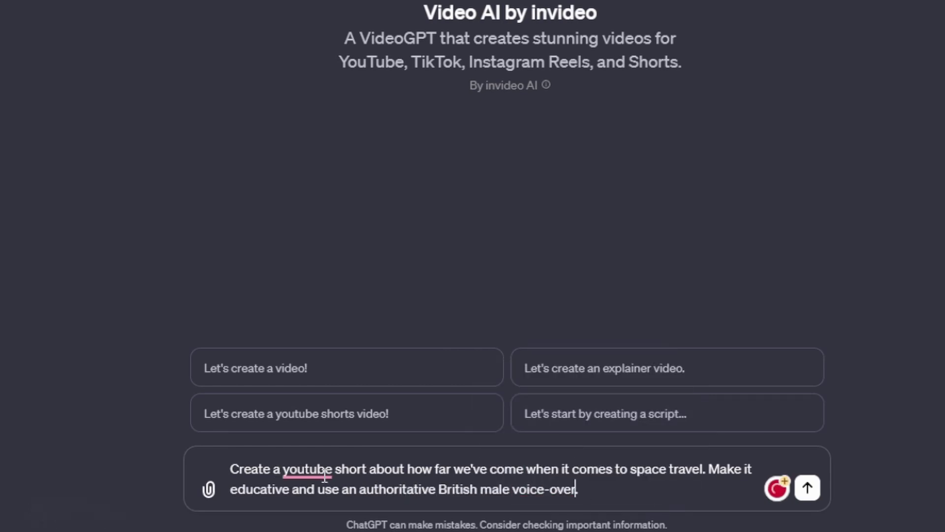
{"action": "mouse_move", "coordinate": [308, 472]}
{"action": "left_click", "coordinate": [303, 376]}
{"action": "key", "text": "ctrl+x"}
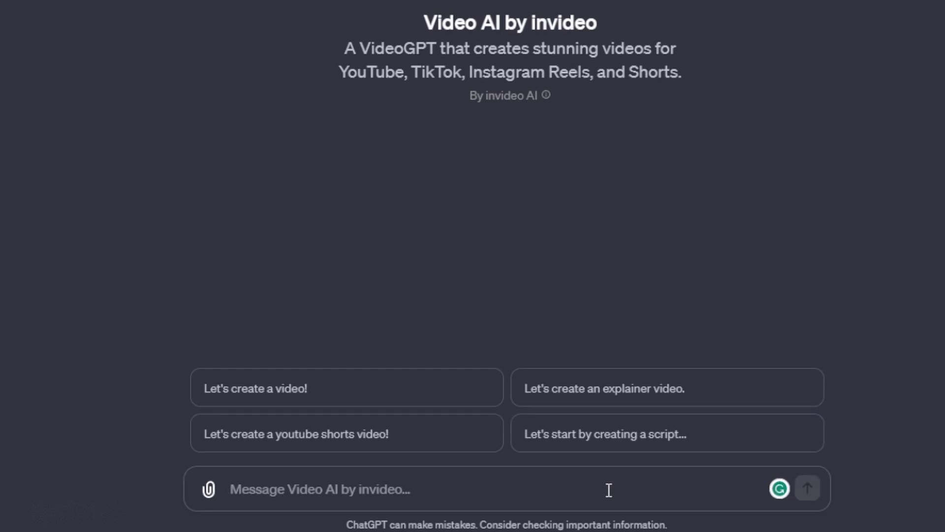
Send a 2-minute fixed-versus-growth mindset YouTube video request with an American male voiceover
{"action": "type", "text": "Create a 2 minutes youtube video for a fixed mindset and a growth"}
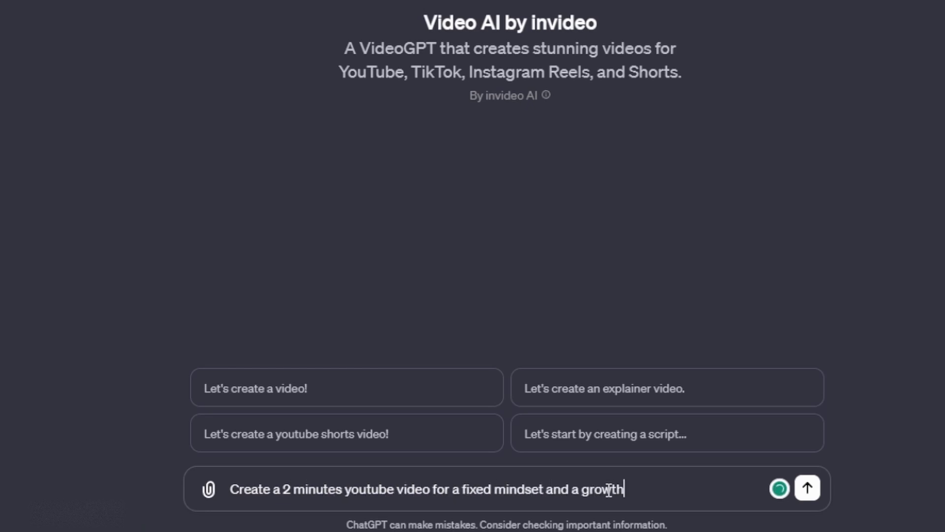
{"action": "type", "text": "switching over to a growth mindset"}
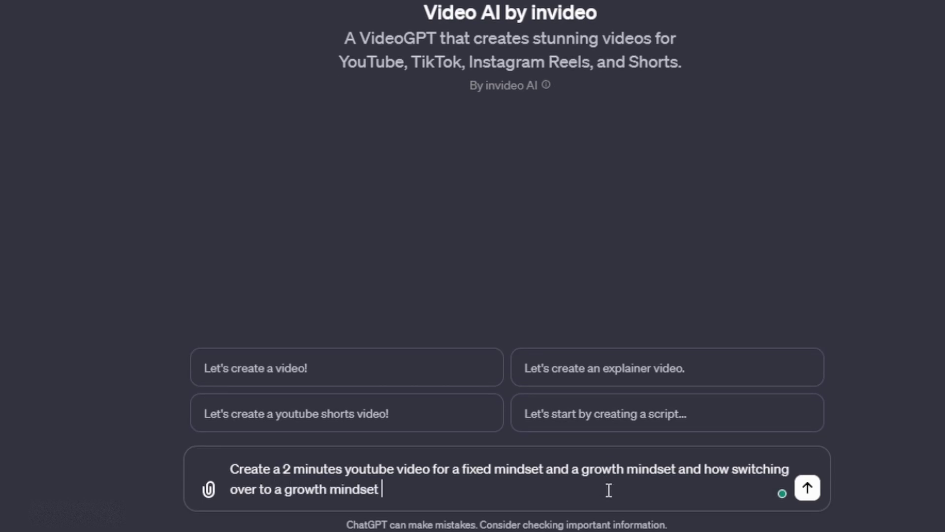
{"action": "type", "text": "ccessful in all walks of life. include vivid and cre"}
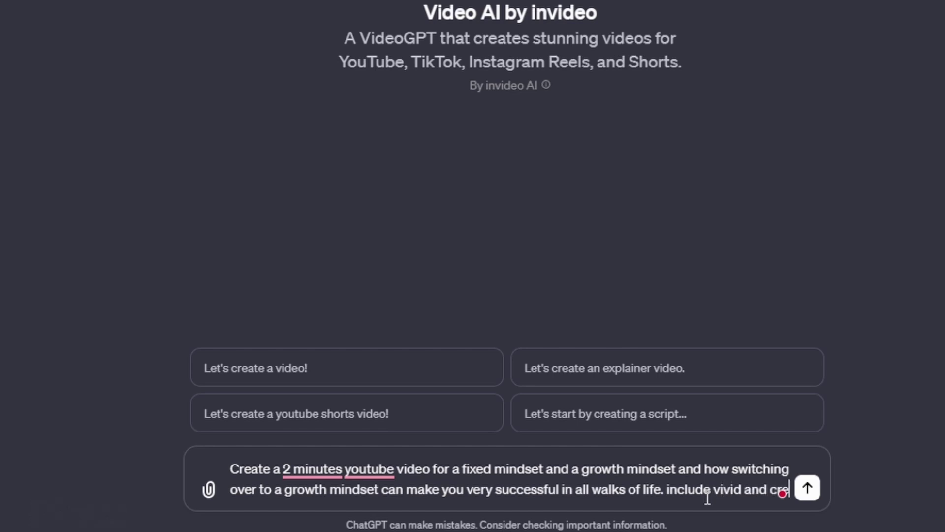
{"action": "type", "text": "ative examples to illustrate the points. Make it fun and casual and use an a"}
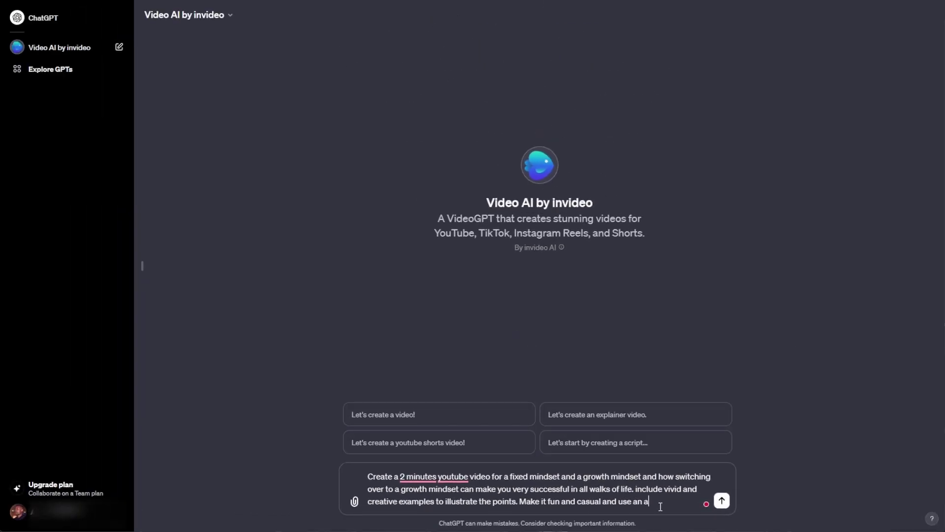
{"action": "type", "text": "e voiceover"}
{"action": "key", "text": "Return"}
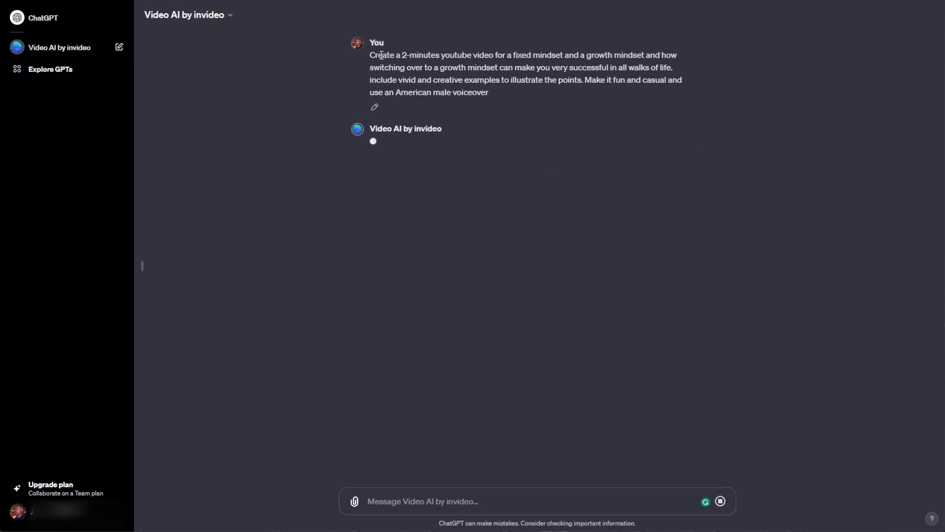
Highlight the prompt's opening lines, its fun casual tone, and its American male voiceover request
{"action": "left_click_drag", "start_coordinate": [371, 54], "coordinate": [676, 63]}
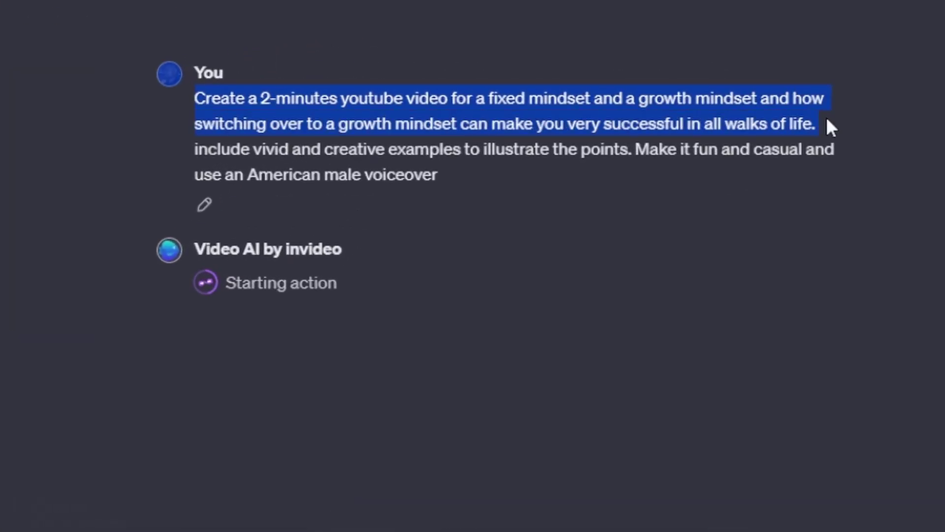
{"action": "left_click_drag", "start_coordinate": [636, 150], "coordinate": [809, 149]}
{"action": "left_click_drag", "start_coordinate": [195, 174], "coordinate": [441, 185]}
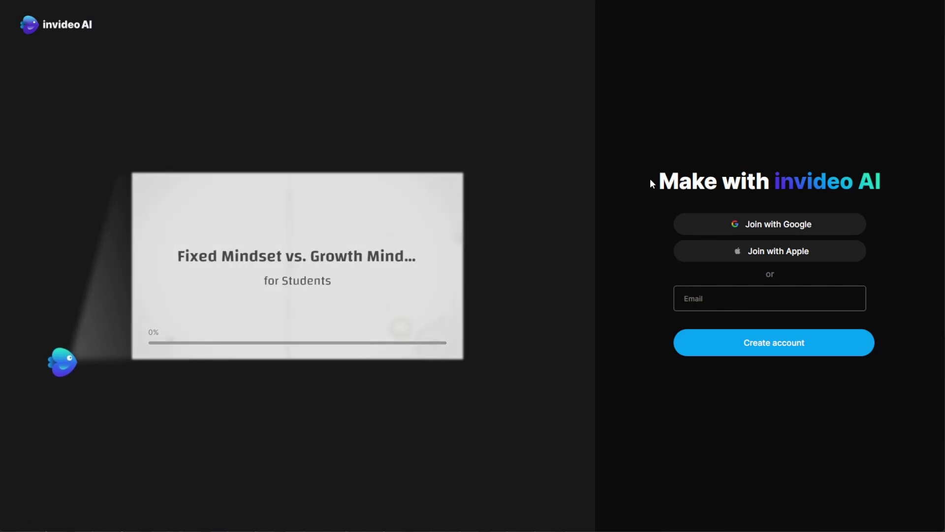
Sign up for invideo AI with a Google account
{"action": "left_click", "coordinate": [776, 234]}
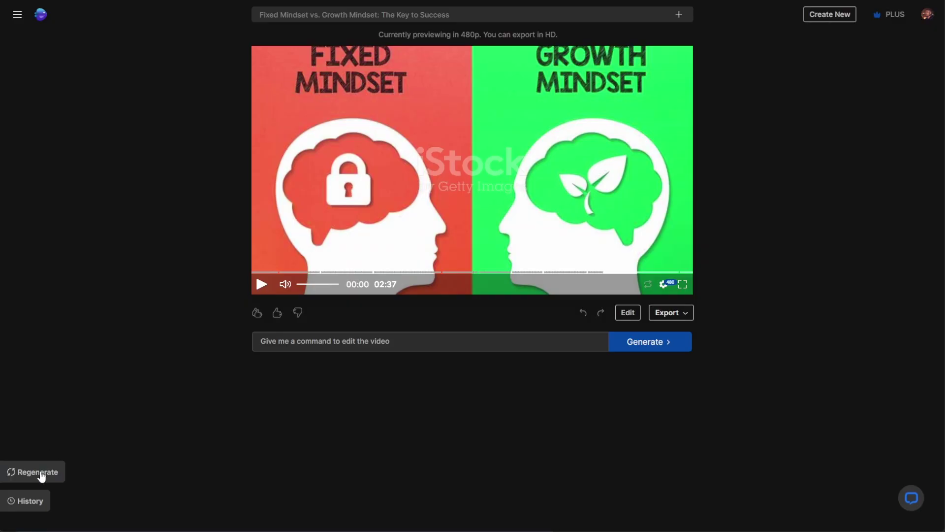
{"action": "left_click", "coordinate": [39, 470]}
{"action": "left_click", "coordinate": [69, 75]}
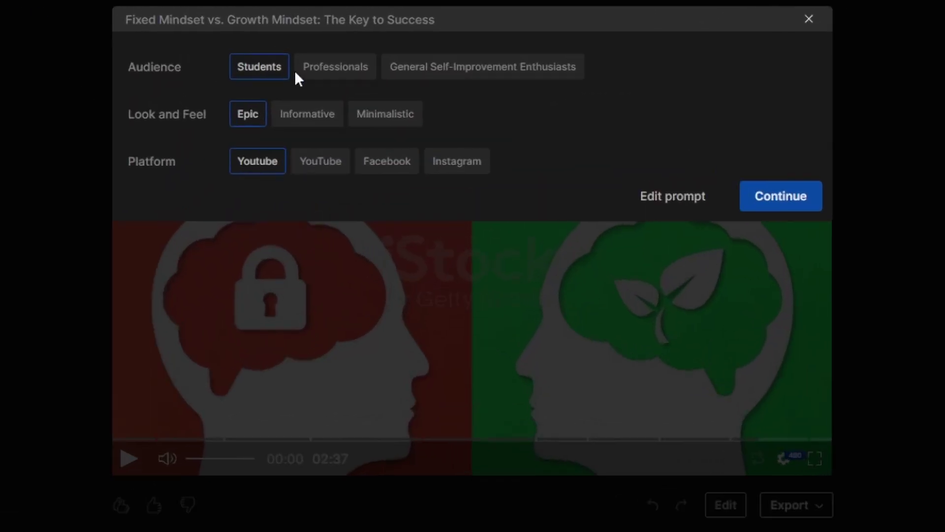
{"action": "left_click", "coordinate": [372, 47]}
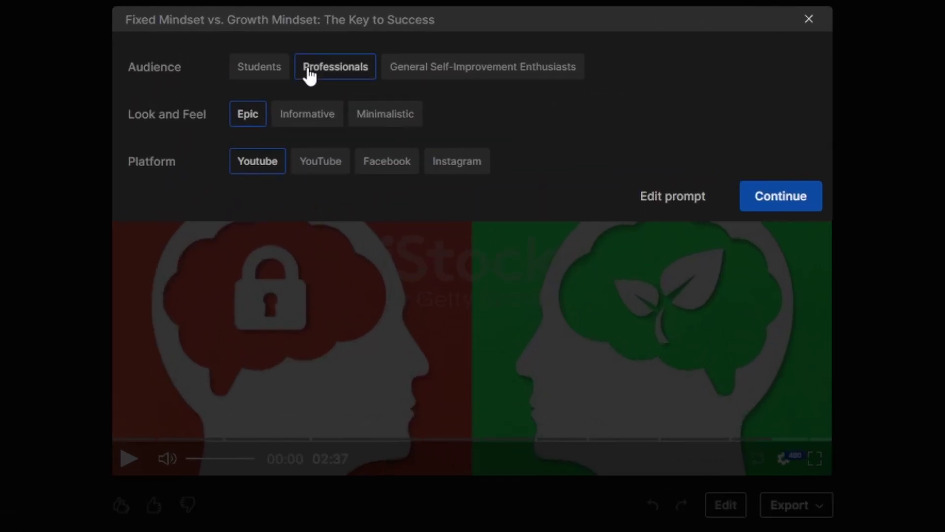
{"action": "left_click", "coordinate": [409, 68]}
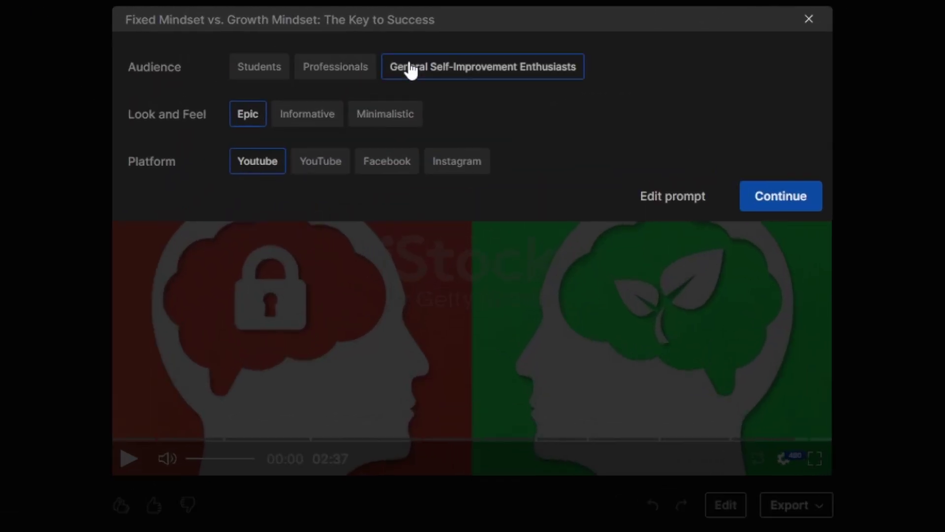
{"action": "left_click", "coordinate": [288, 123]}
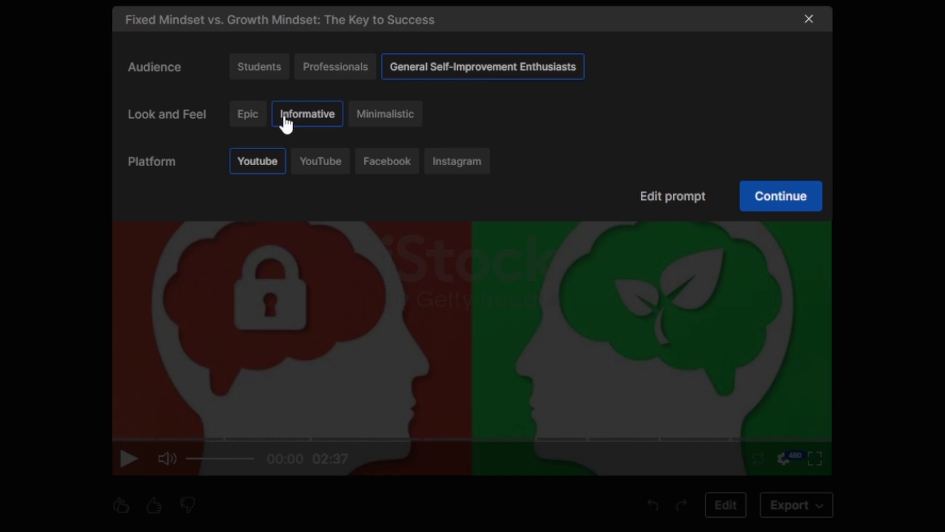
{"action": "left_click", "coordinate": [245, 124]}
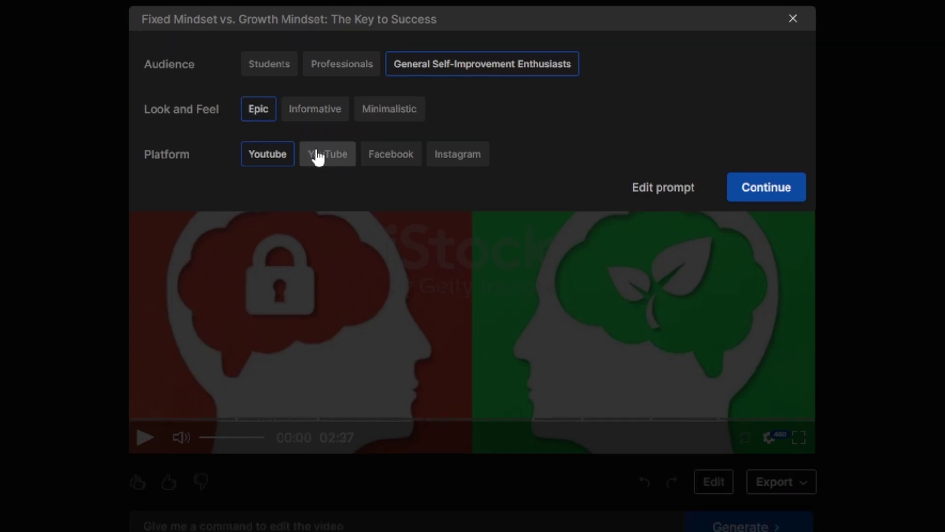
{"action": "left_click", "coordinate": [316, 156]}
{"action": "left_click", "coordinate": [460, 165]}
{"action": "left_click", "coordinate": [272, 167]}
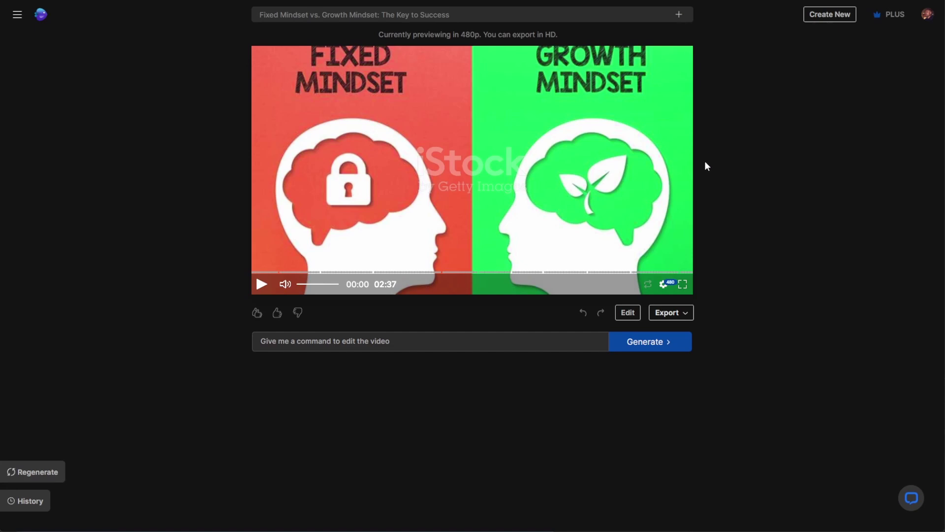
Replace the Michael's Story clip with a 'man on a desk' stock shot
{"action": "left_click", "coordinate": [629, 313]}
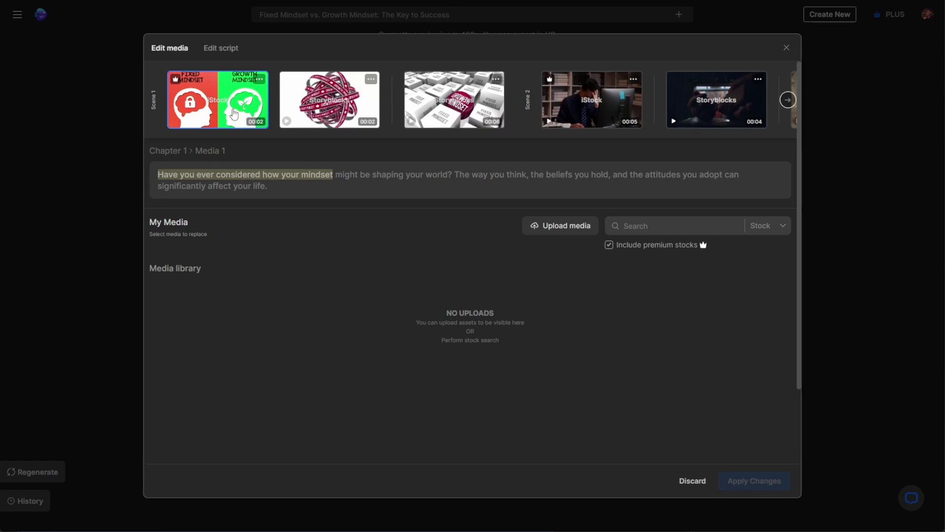
{"action": "left_click", "coordinate": [690, 226]}
{"action": "type", "text": "man on a desk"}
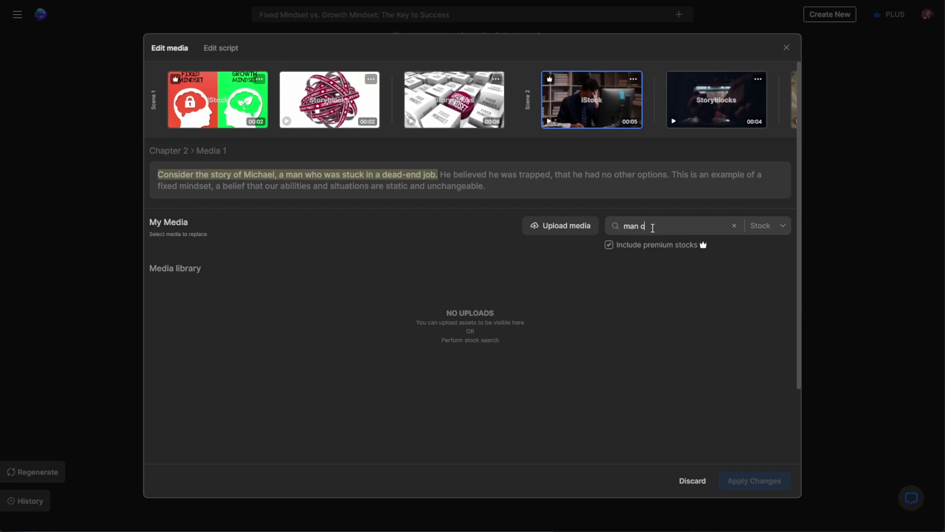
{"action": "key", "text": "Return"}
{"action": "scroll", "coordinate": [337, 365], "scroll_direction": "down", "scroll_amount": 3}
{"action": "mouse_move", "coordinate": [485, 309]}
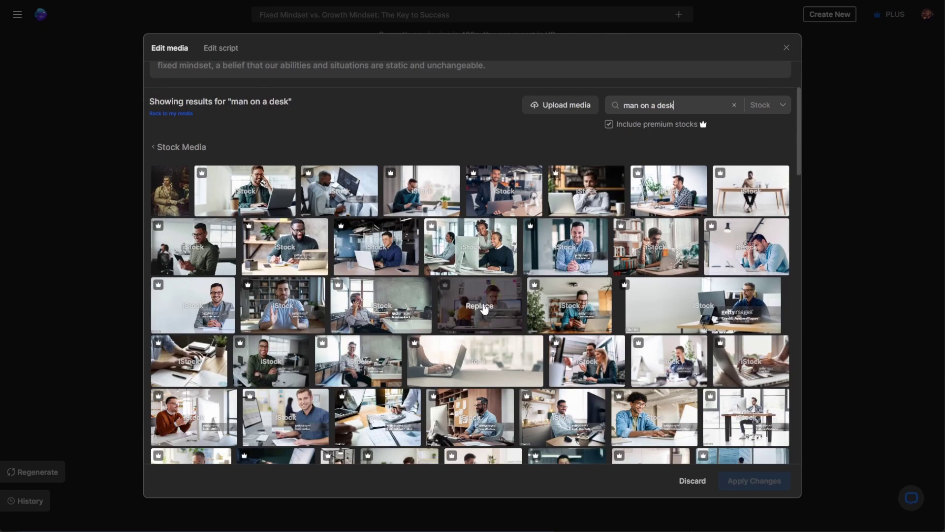
{"action": "scroll", "coordinate": [485, 309], "scroll_direction": "down", "scroll_amount": 8}
{"action": "left_click", "coordinate": [470, 307]}
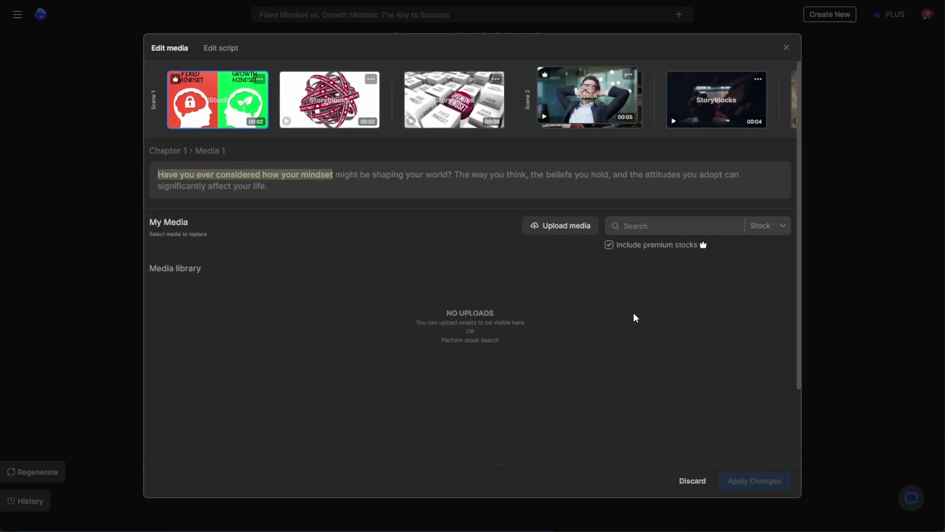
Review the Michael's Story narration lines in the script, then apply the media changes
{"action": "left_click", "coordinate": [231, 51]}
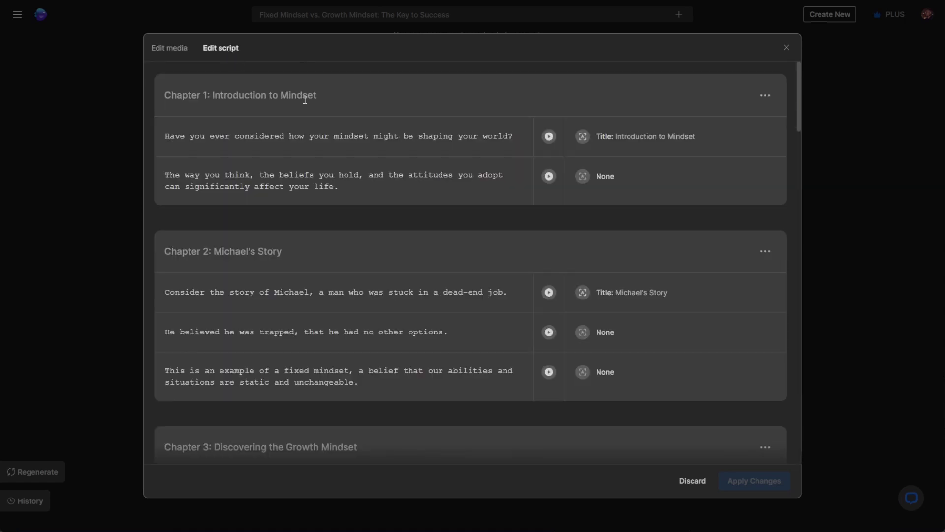
{"action": "left_click", "coordinate": [420, 178]}
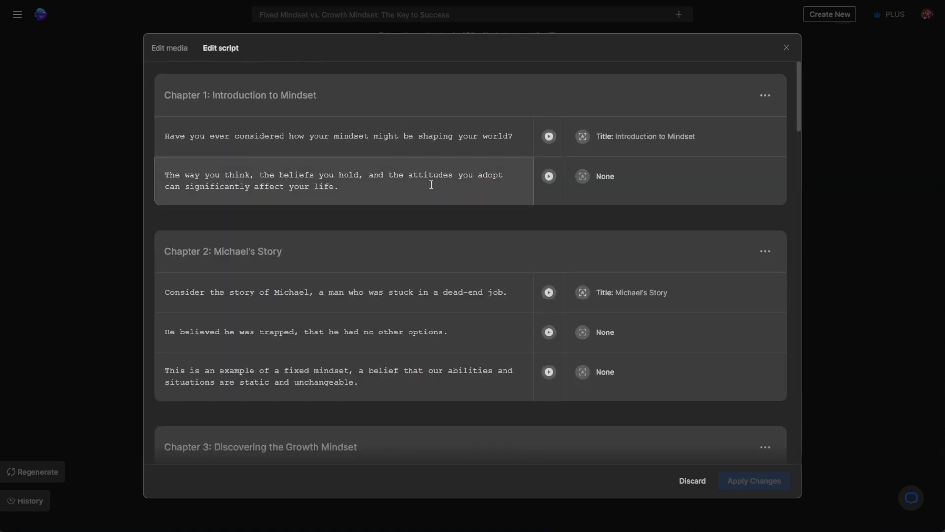
{"action": "left_click", "coordinate": [403, 293]}
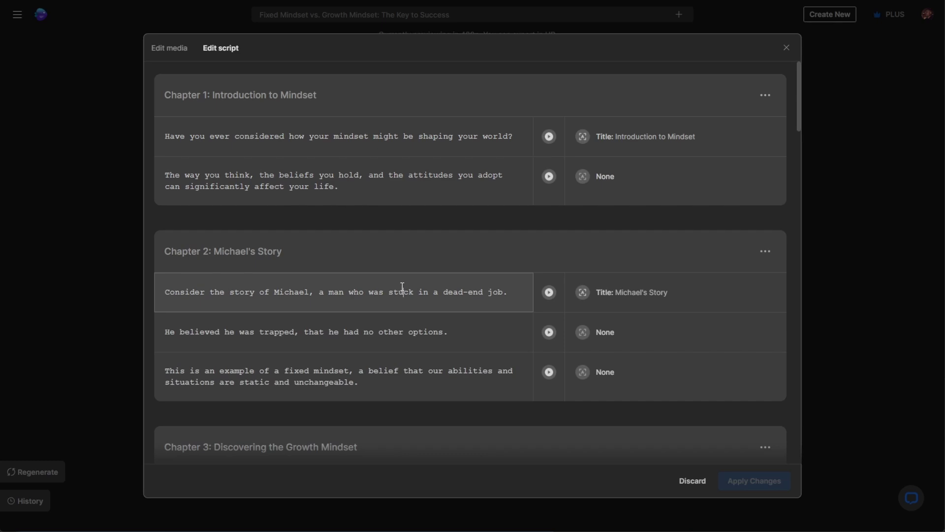
{"action": "scroll", "coordinate": [402, 347], "scroll_direction": "down", "scroll_amount": 15}
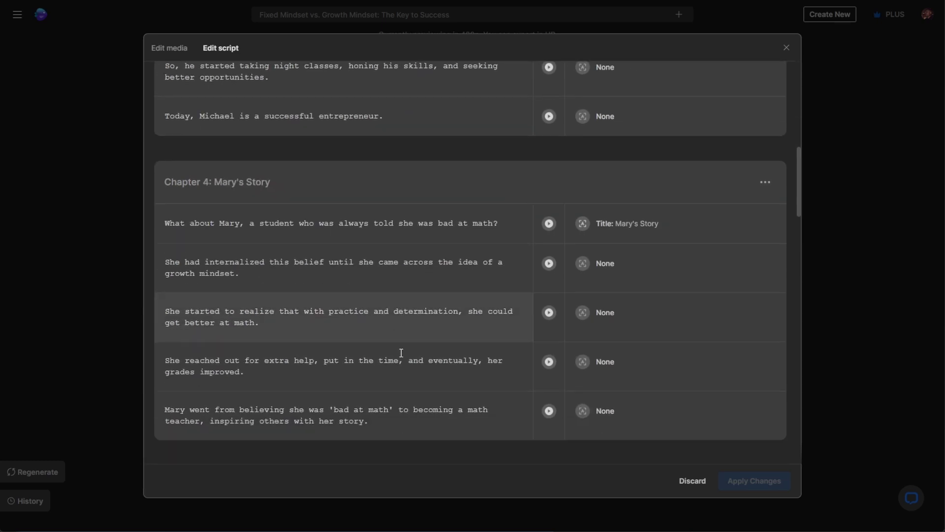
{"action": "scroll", "coordinate": [400, 344], "scroll_direction": "down", "scroll_amount": 15}
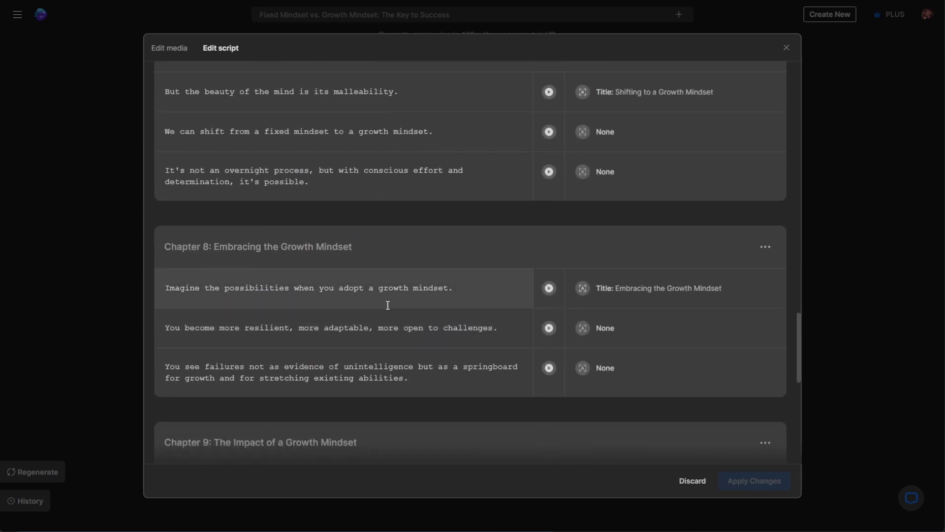
{"action": "left_click", "coordinate": [179, 50]}
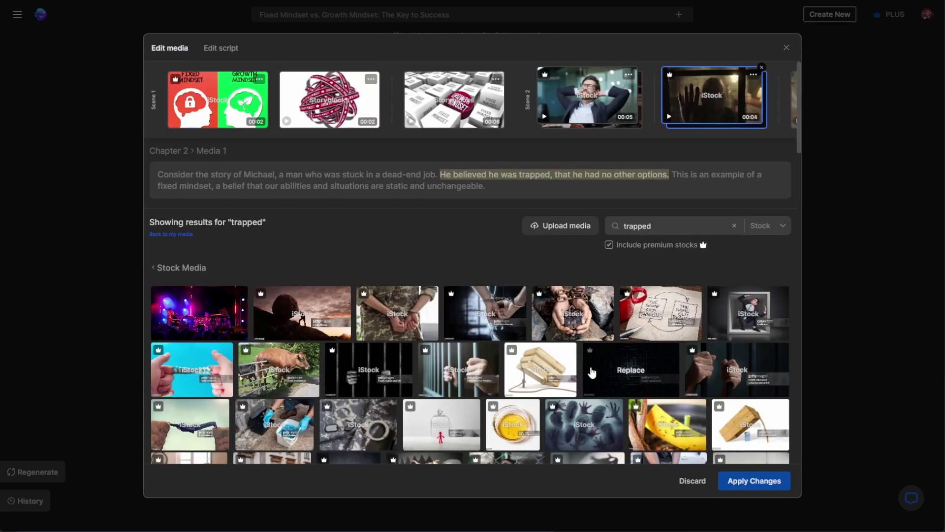
{"action": "left_click", "coordinate": [752, 482]}
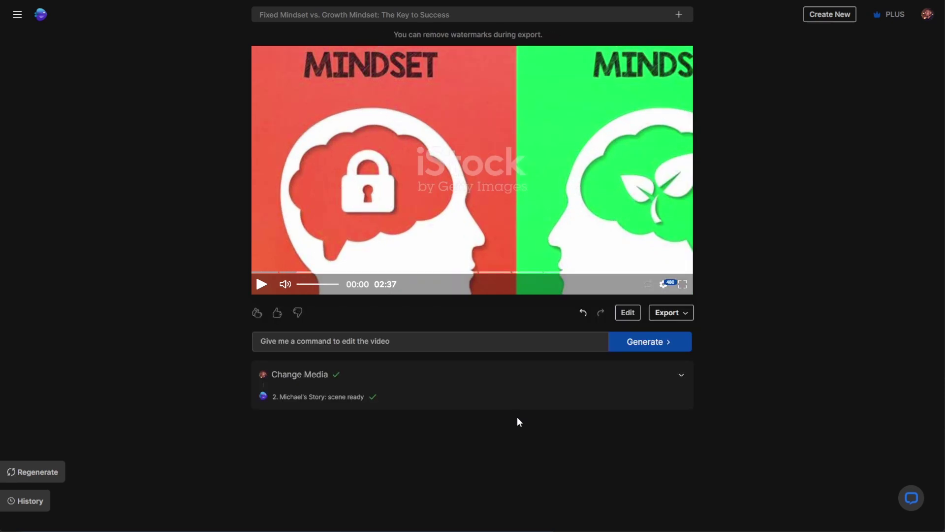
Submit the edit command 'add subtitles to the video' to generate captions
{"action": "left_click", "coordinate": [453, 345]}
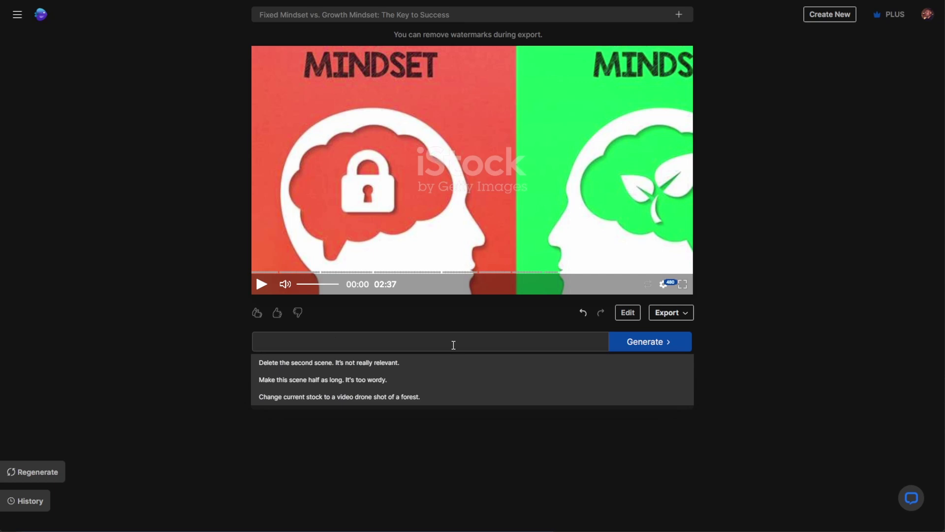
{"action": "type", "text": "add subti"}
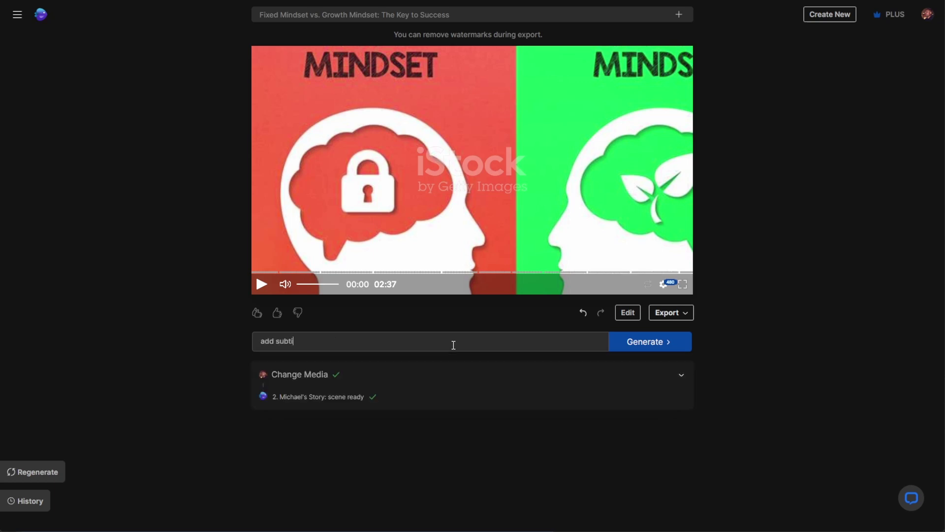
{"action": "type", "text": "tles to the c"}
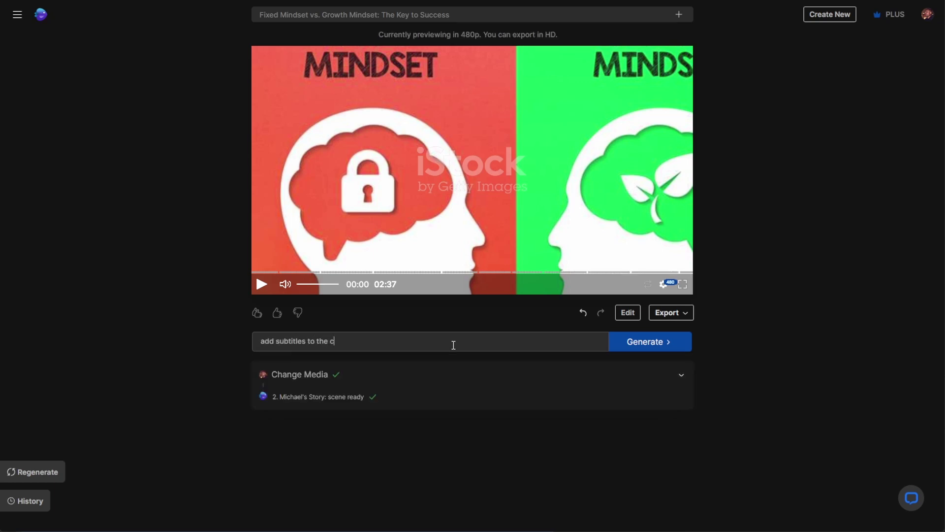
{"action": "type", "text": "ideo"}
{"action": "left_click", "coordinate": [634, 343]}
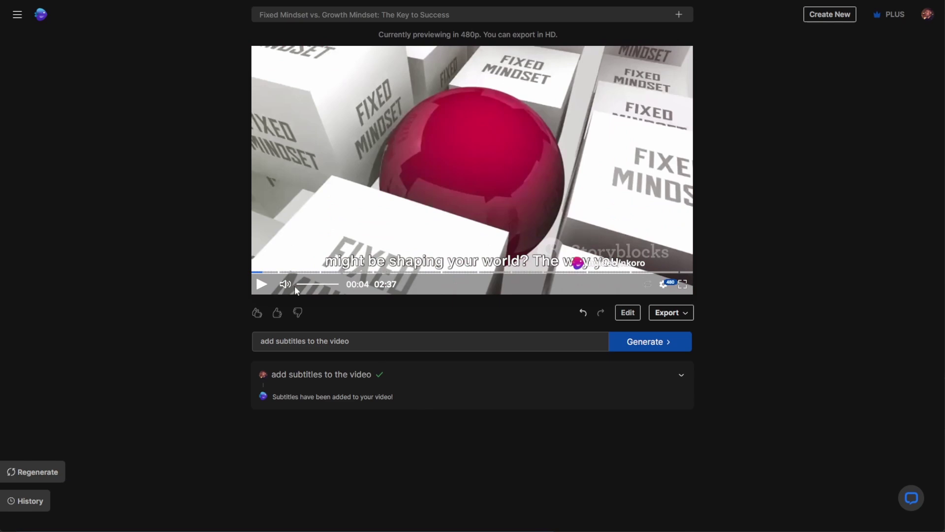
Choose Export video, dismiss the Pricing pop-up, and choose Export video again
{"action": "left_click", "coordinate": [672, 315]}
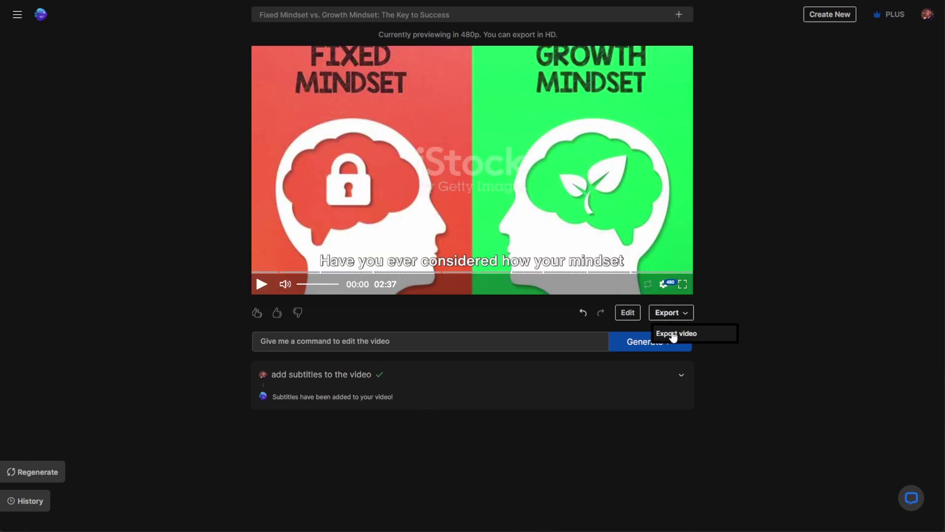
{"action": "left_click", "coordinate": [672, 332]}
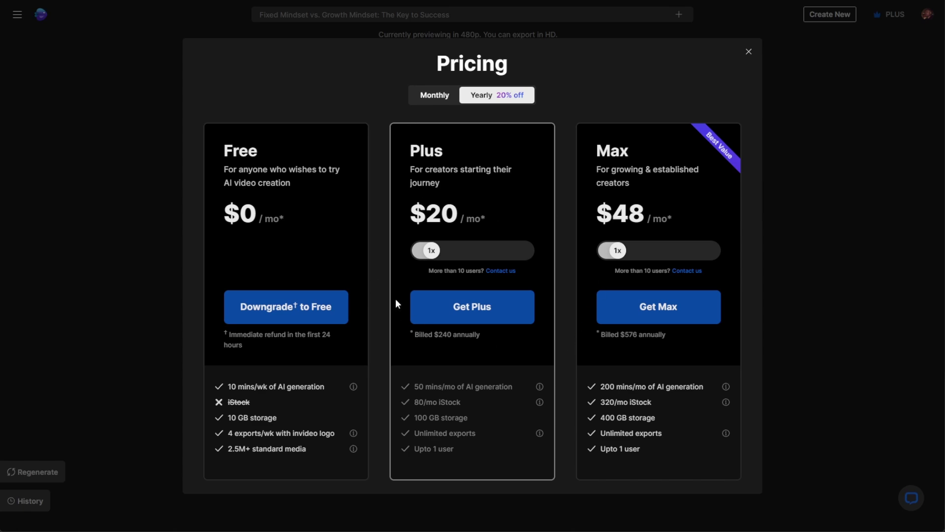
{"action": "key", "text": "Escape"}
{"action": "left_click", "coordinate": [681, 333]}
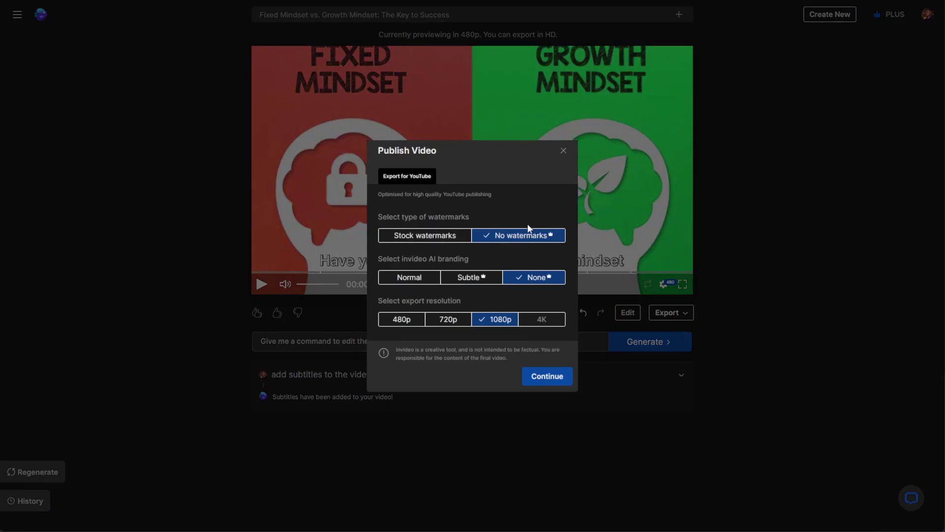
Publish with the chosen settings and scroll down to the video's chapter outline
{"action": "left_click", "coordinate": [545, 379]}
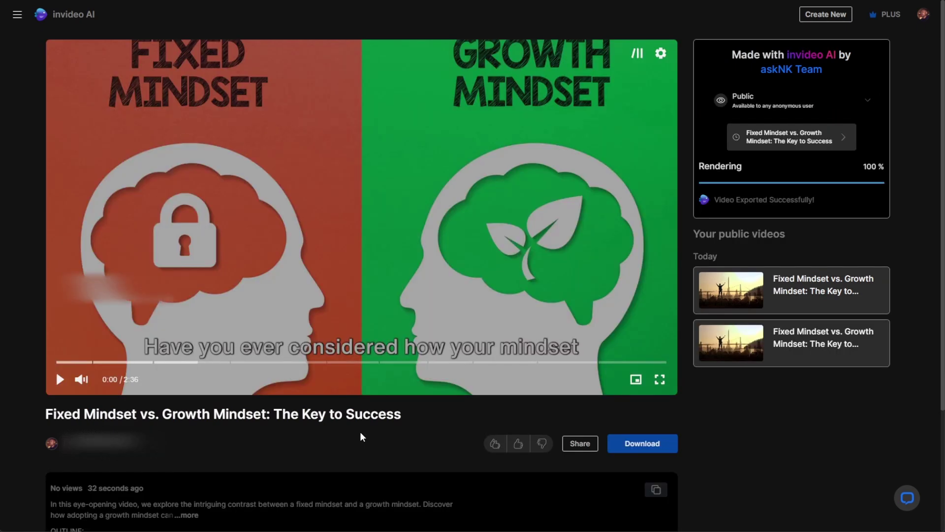
{"action": "scroll", "coordinate": [362, 437], "scroll_direction": "down", "scroll_amount": 3}
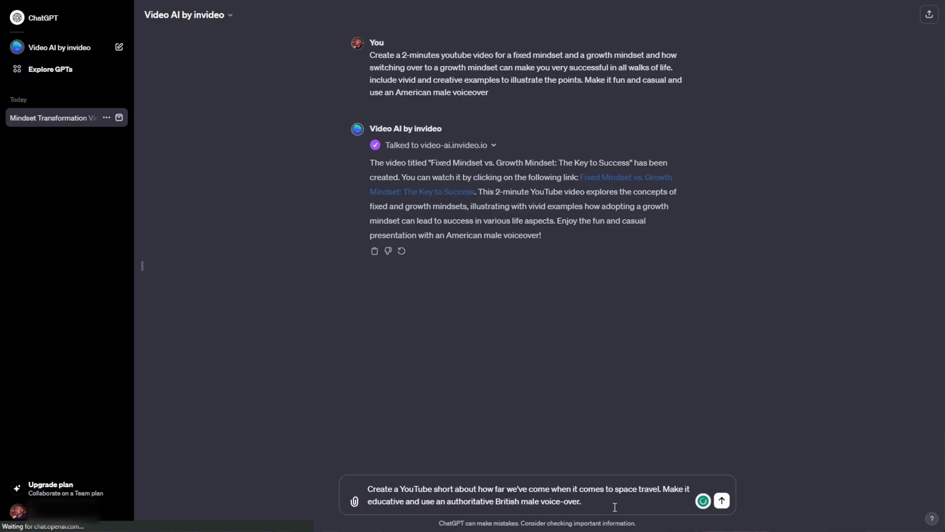
Send the space travel YouTube short request and open 'The Incredible Journey of Space Exploration' link
{"action": "key", "text": "Return"}
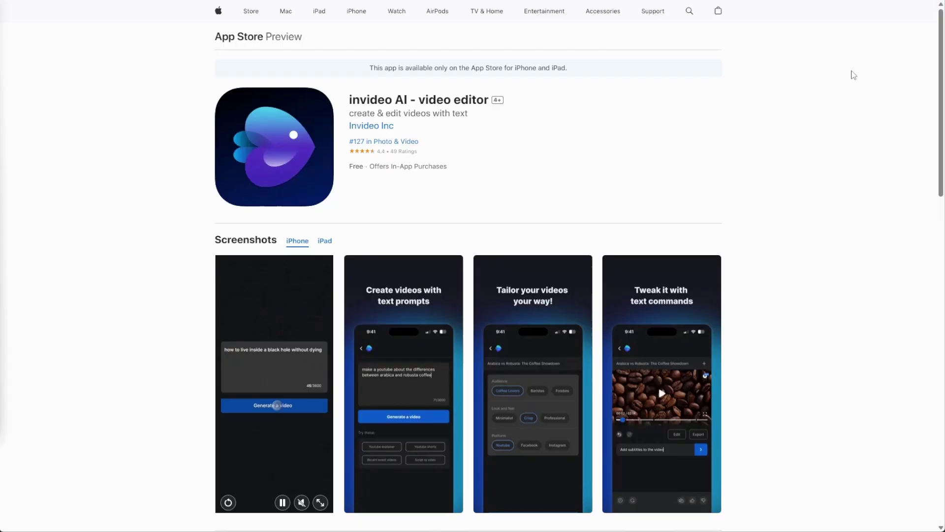
{"action": "middle_click", "coordinate": [843, 59]}
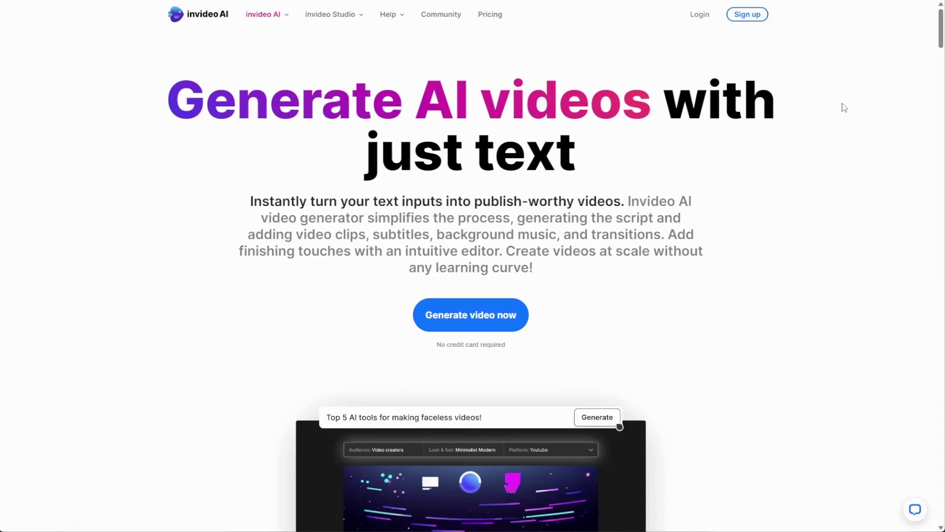
{"action": "middle_click", "coordinate": [837, 106]}
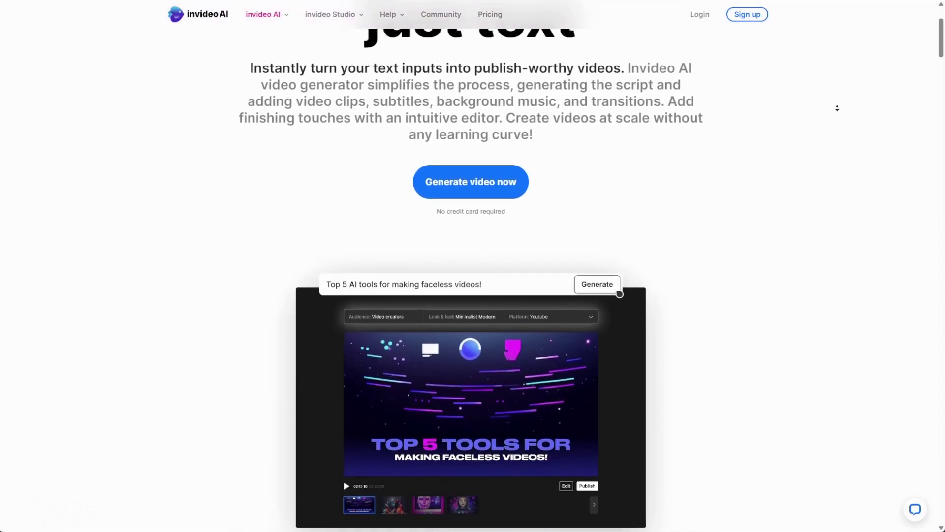